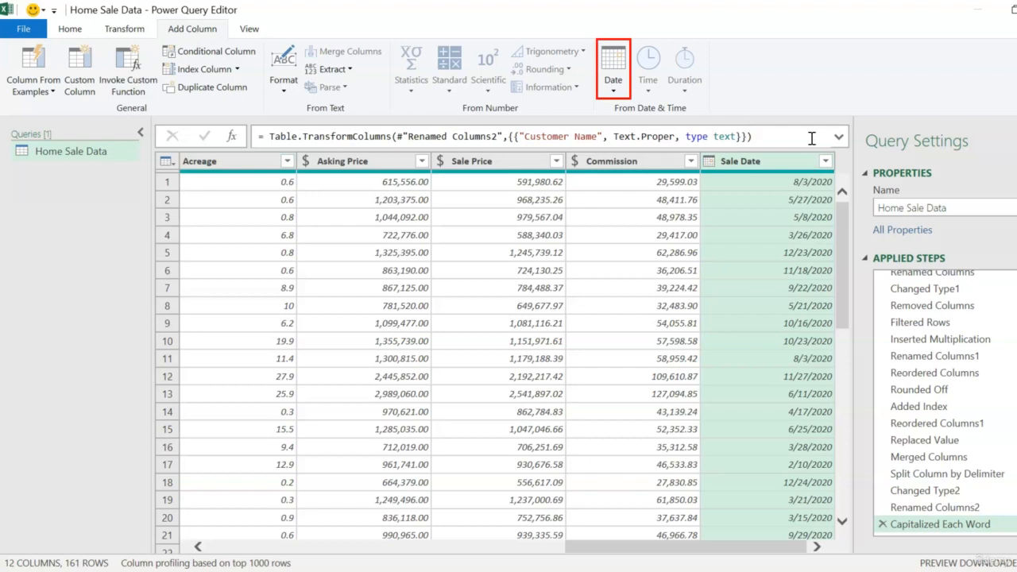
Add a column with the name of the day derived from the Sale Date column
{"action": "left_click", "coordinate": [620, 73]}
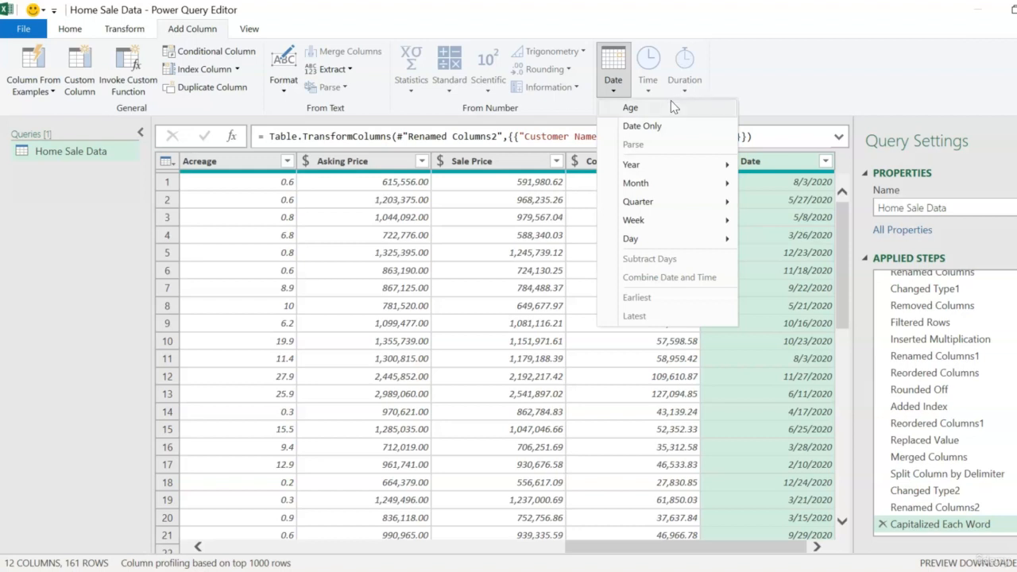
{"action": "mouse_move", "coordinate": [681, 244]}
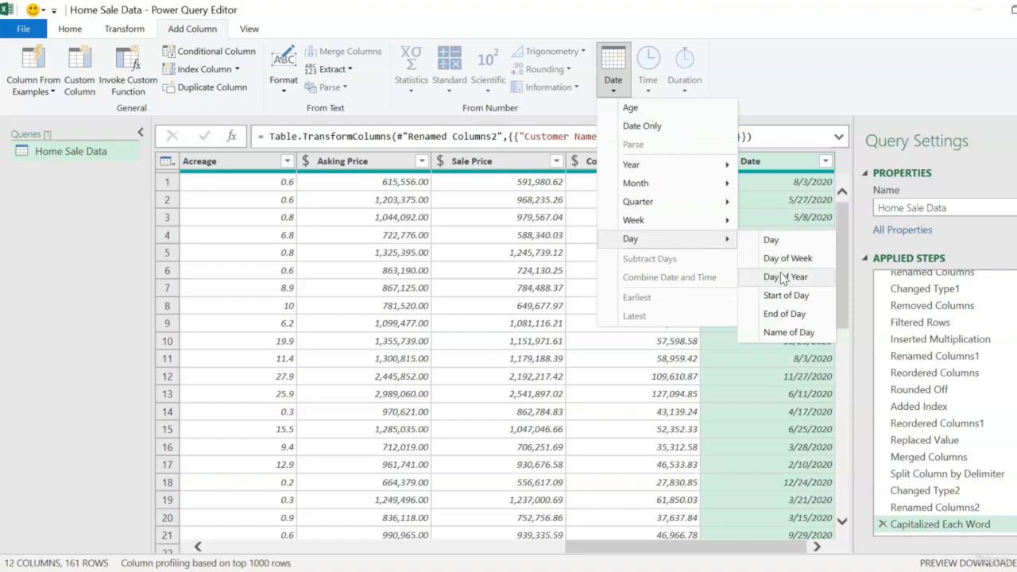
{"action": "left_click", "coordinate": [792, 334]}
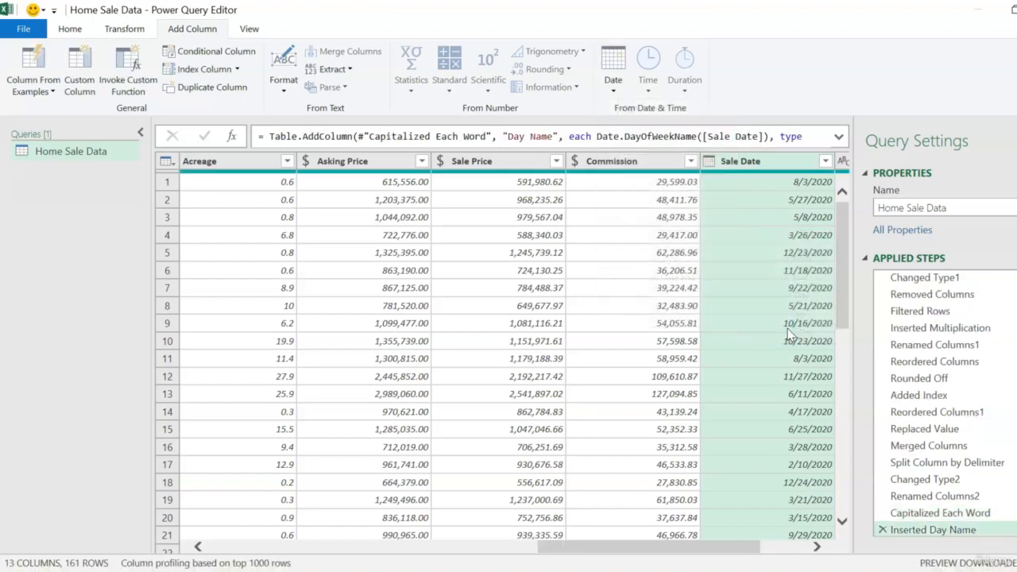
{"action": "left_click_drag", "start_coordinate": [573, 551], "coordinate": [676, 559]}
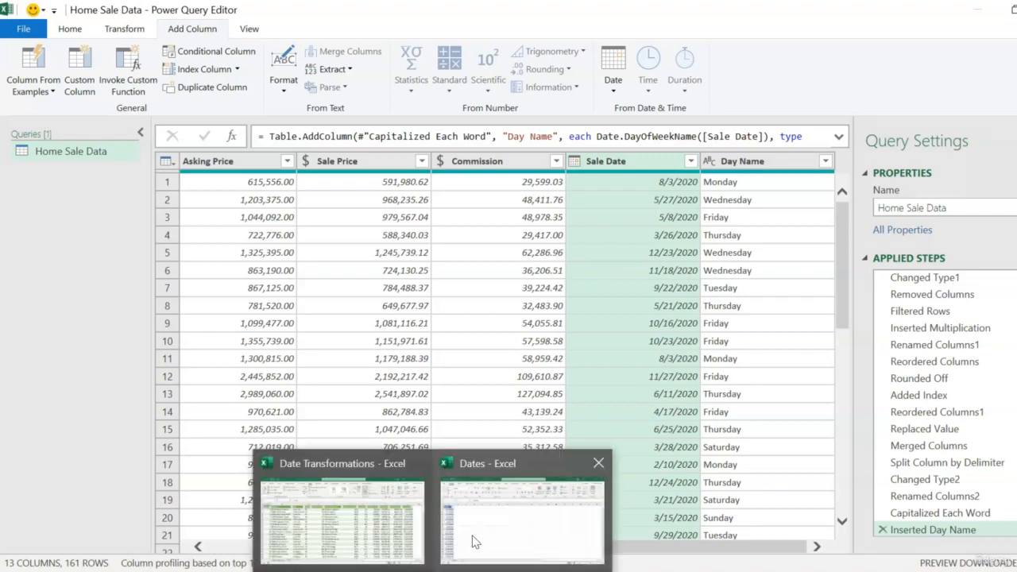
Import Table1 from the Dates Excel workbook as a new query
{"action": "left_click", "coordinate": [496, 510]}
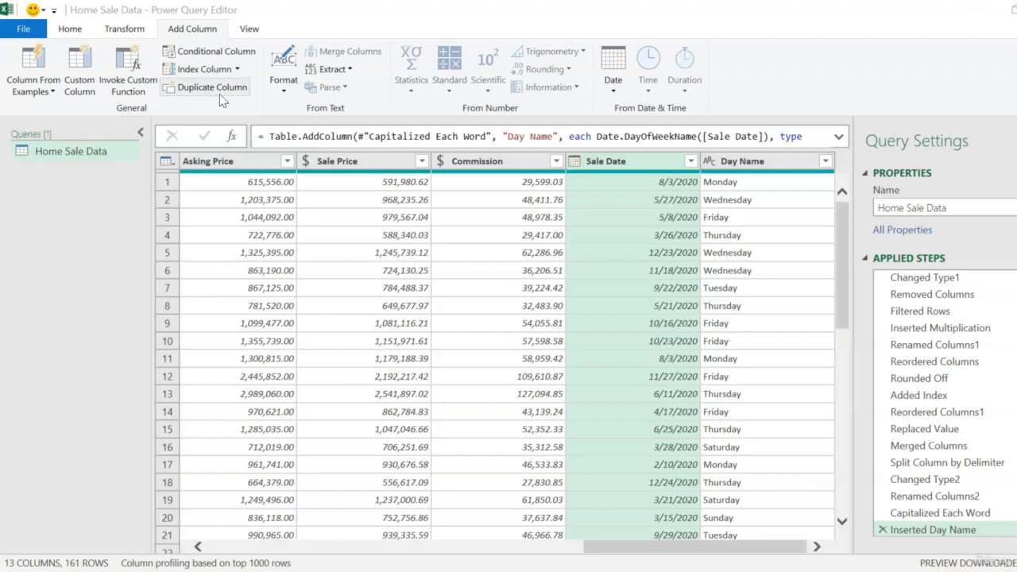
{"action": "left_click", "coordinate": [78, 29]}
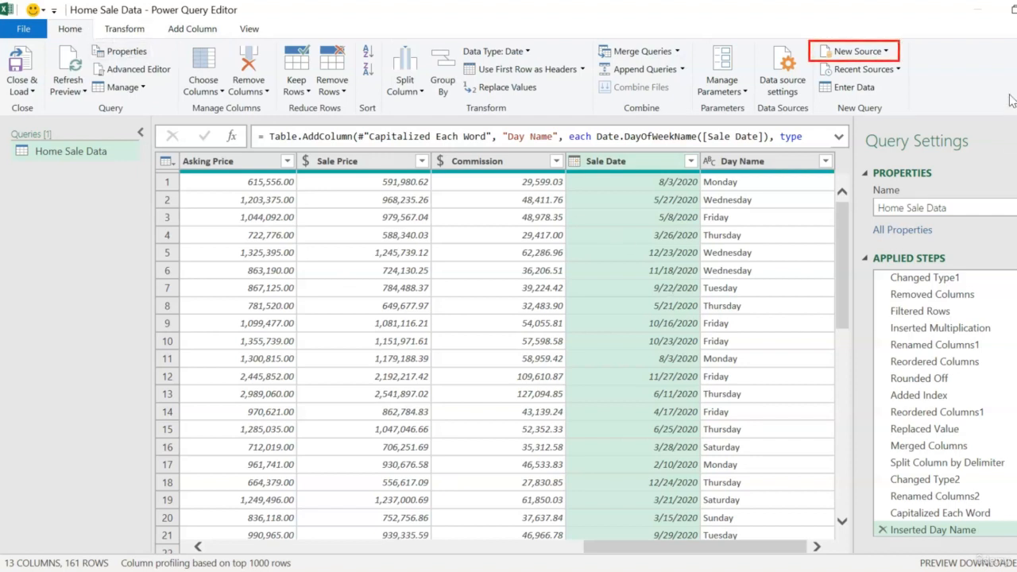
{"action": "left_click", "coordinate": [864, 51]}
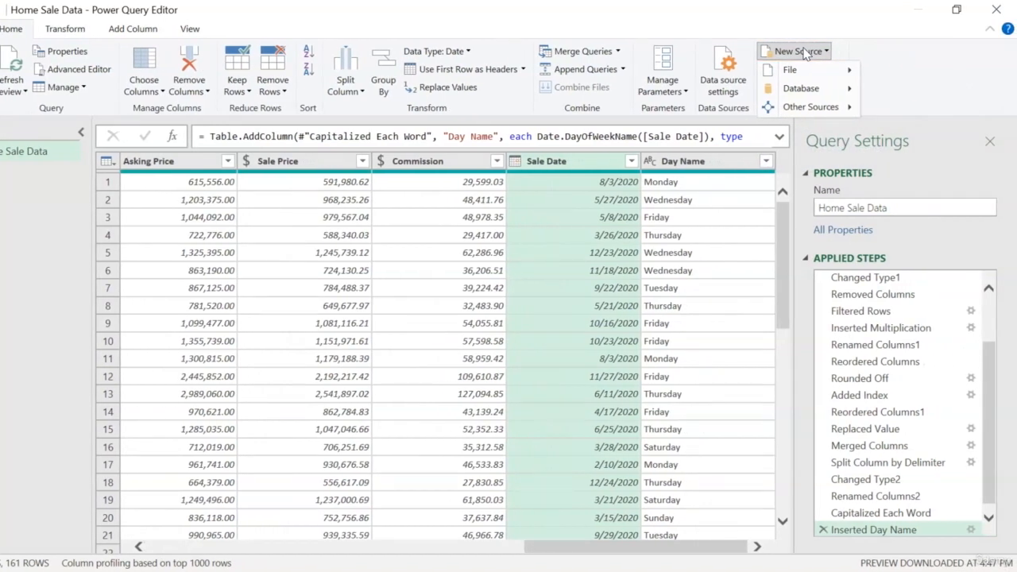
{"action": "mouse_move", "coordinate": [811, 69]}
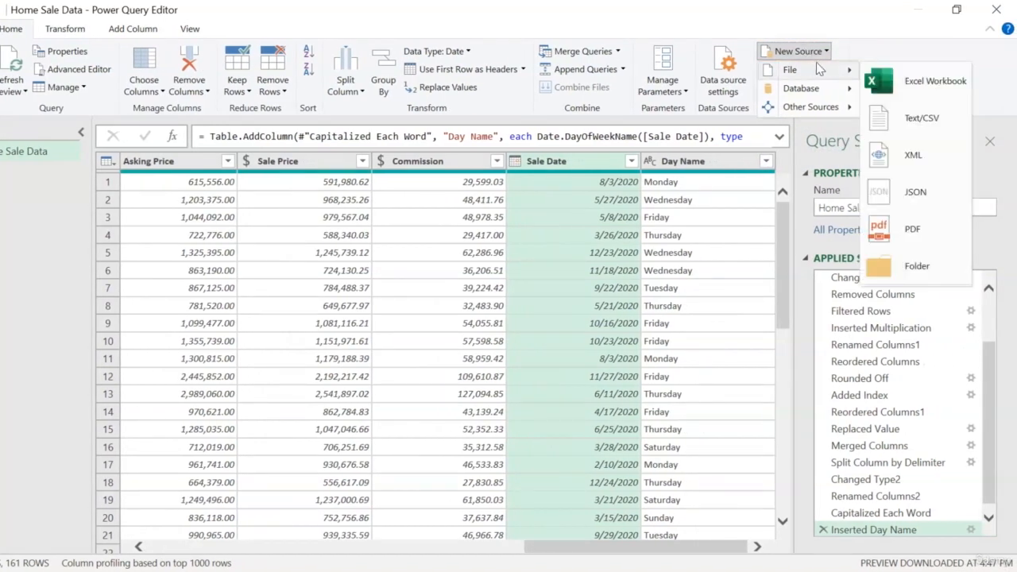
{"action": "left_click", "coordinate": [903, 83]}
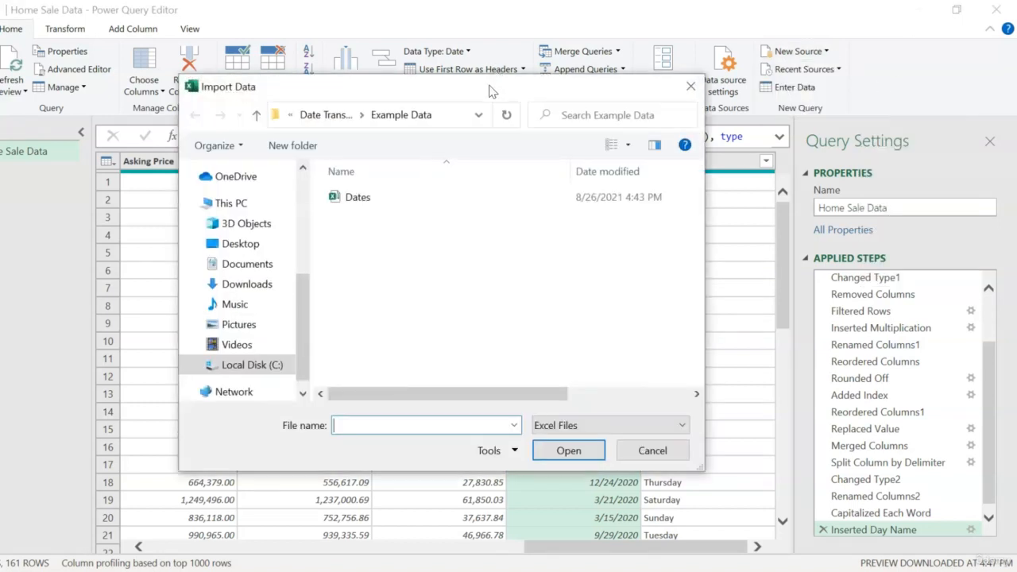
{"action": "left_click", "coordinate": [374, 194]}
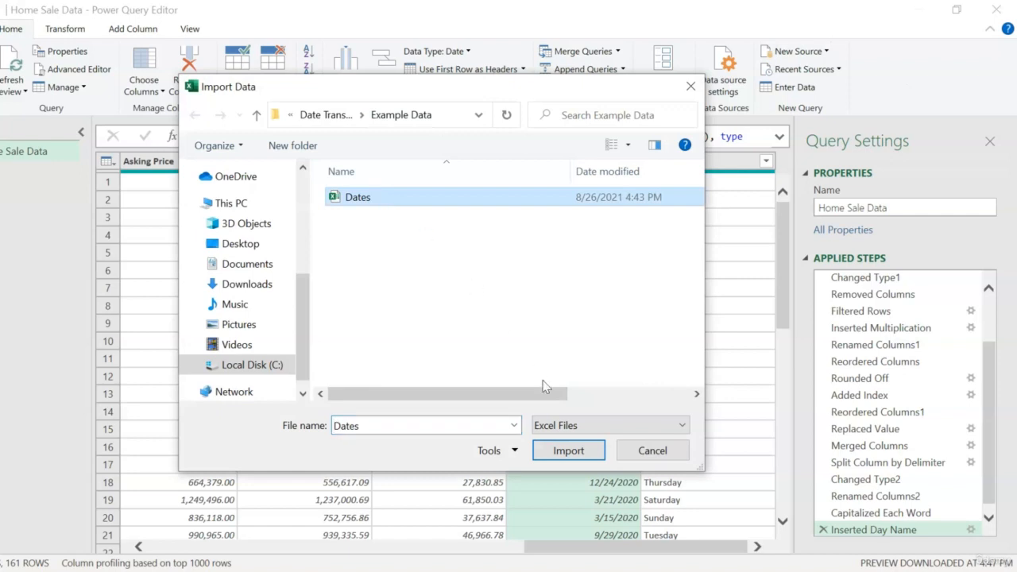
{"action": "left_click", "coordinate": [569, 451]}
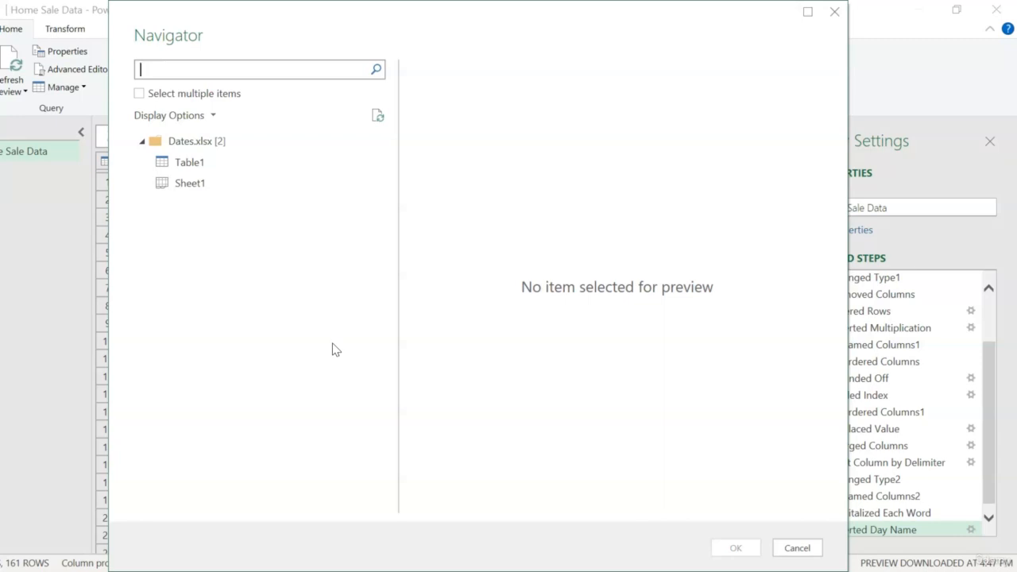
{"action": "left_click", "coordinate": [199, 165]}
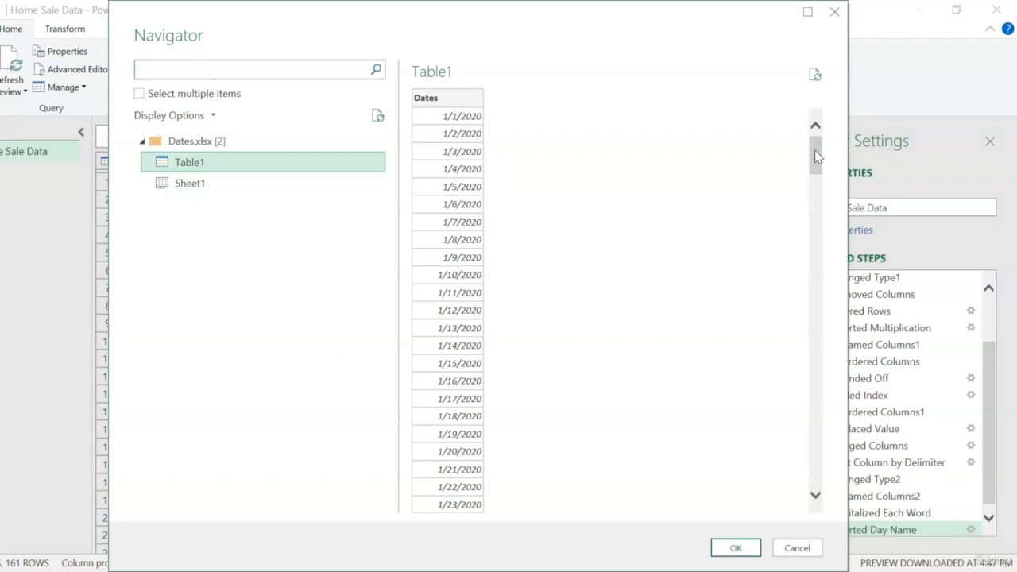
{"action": "mouse_move", "coordinate": [814, 151]}
{"action": "left_mouse_down"}
{"action": "mouse_move", "coordinate": [814, 163]}
{"action": "mouse_move", "coordinate": [816, 152]}
{"action": "left_mouse_up"}
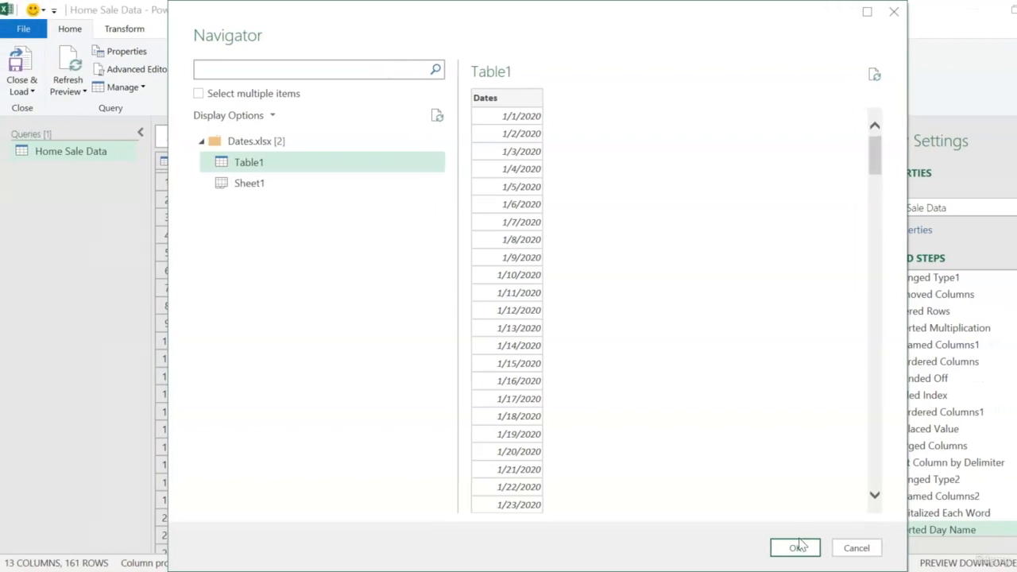
{"action": "left_click", "coordinate": [736, 547]}
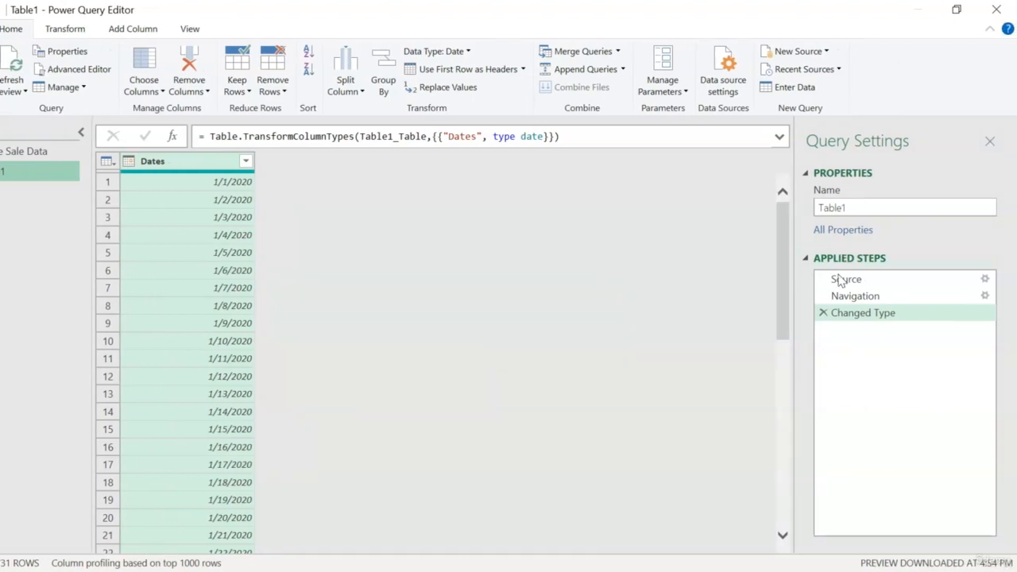
Rename the imported Table1 query to Dates
{"action": "left_click", "coordinate": [882, 207]}
{"action": "left_click_drag", "start_coordinate": [872, 211], "coordinate": [800, 209]}
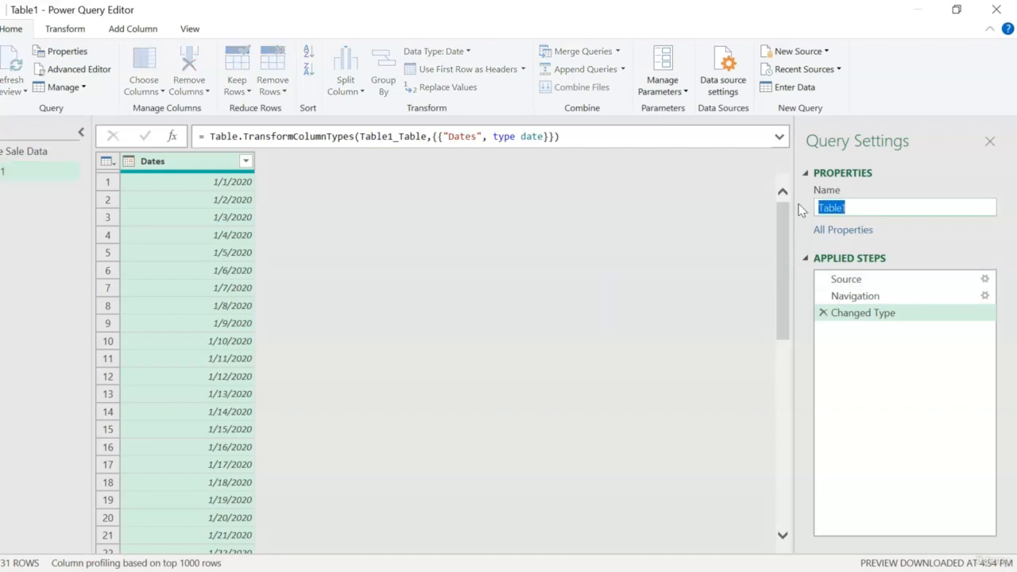
{"action": "type", "text": "Dates"}
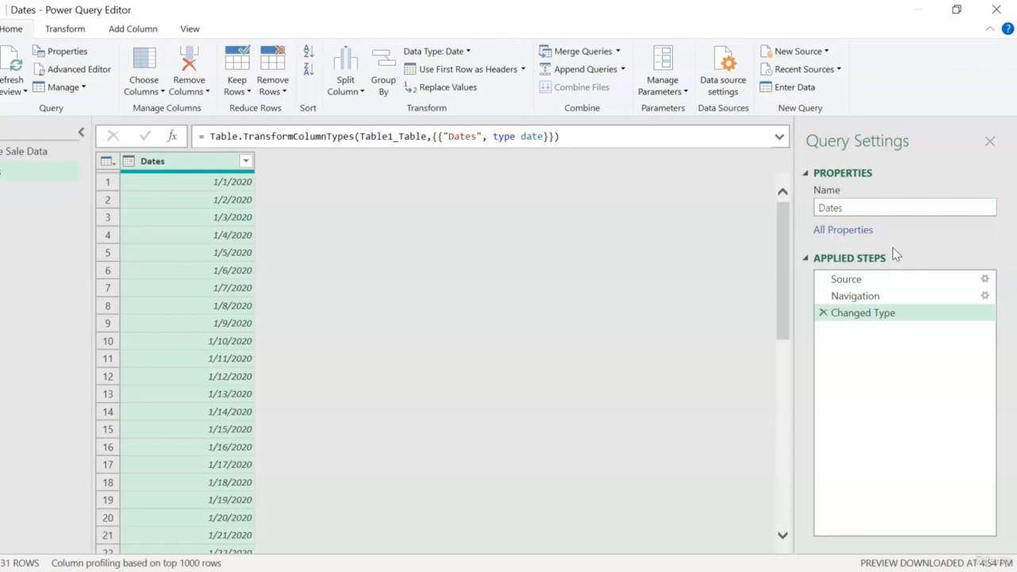
Add a Name of Day column based on the Dates column
{"action": "left_click_drag", "start_coordinate": [780, 212], "coordinate": [750, 457]}
{"action": "scroll", "coordinate": [745, 451], "scroll_direction": "down", "scroll_amount": 15}
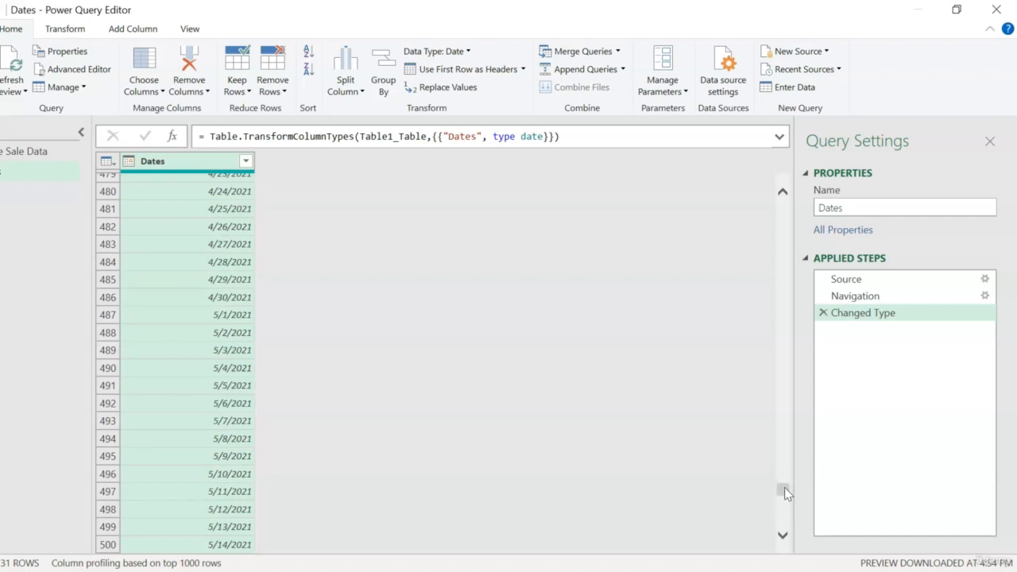
{"action": "left_click_drag", "start_coordinate": [784, 488], "coordinate": [784, 532]}
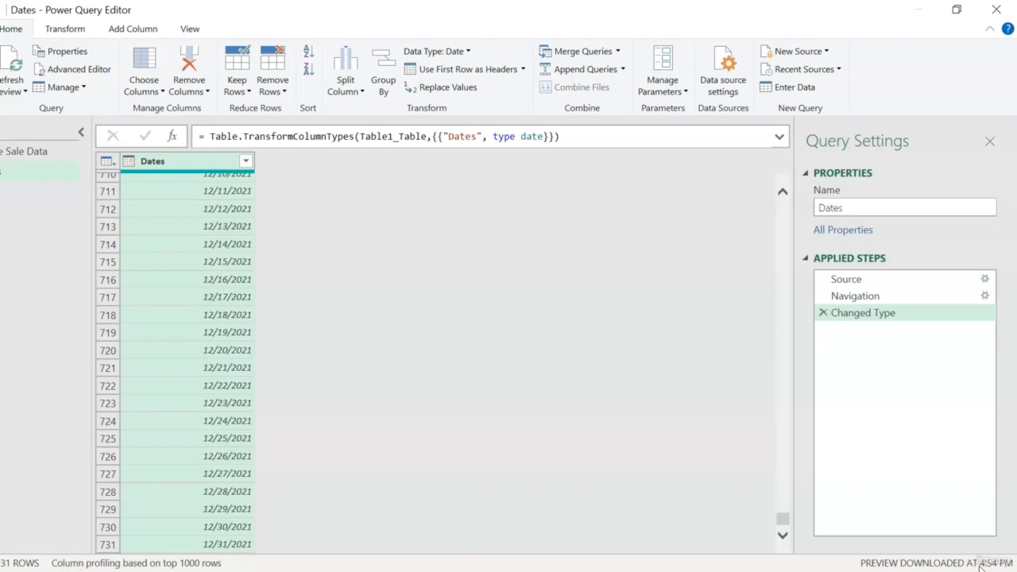
{"action": "left_click_drag", "start_coordinate": [782, 519], "coordinate": [792, 193]}
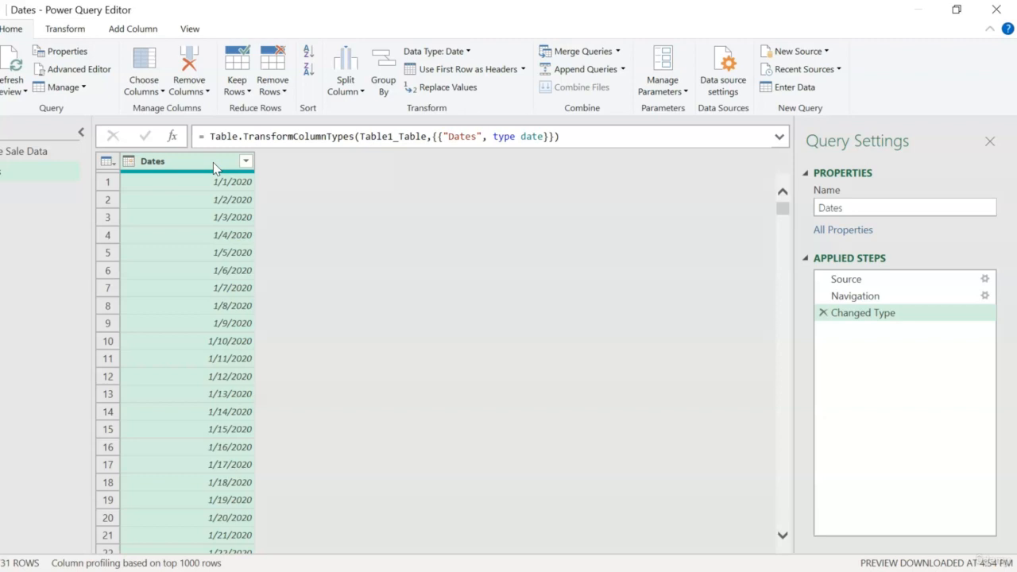
{"action": "left_click", "coordinate": [140, 34]}
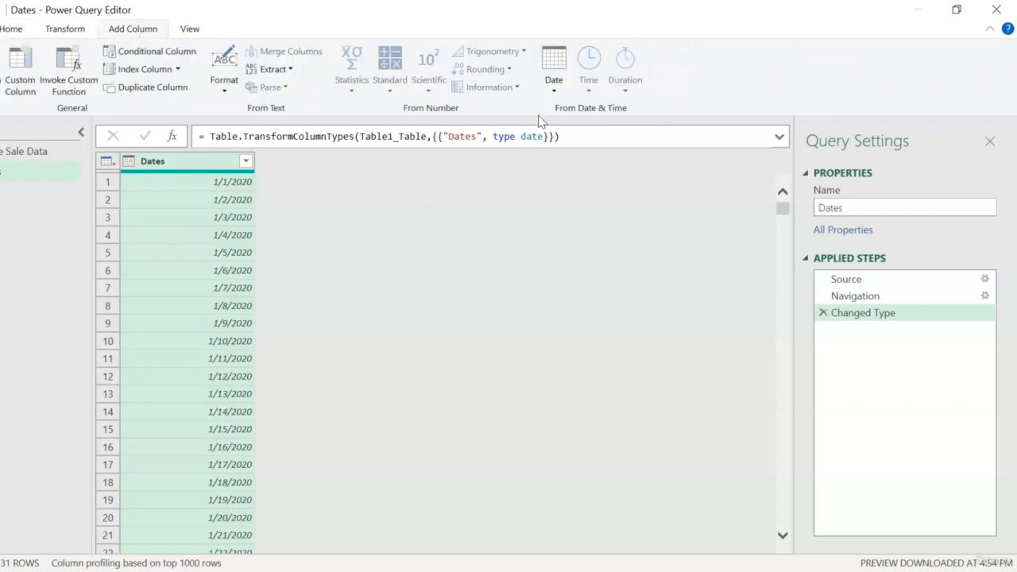
{"action": "left_click", "coordinate": [550, 69]}
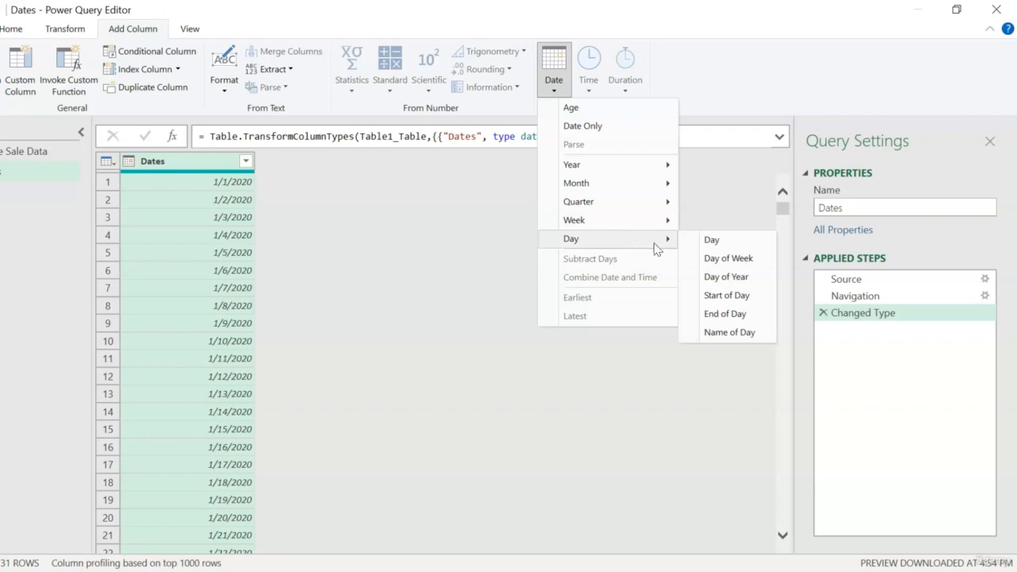
{"action": "left_click", "coordinate": [730, 333]}
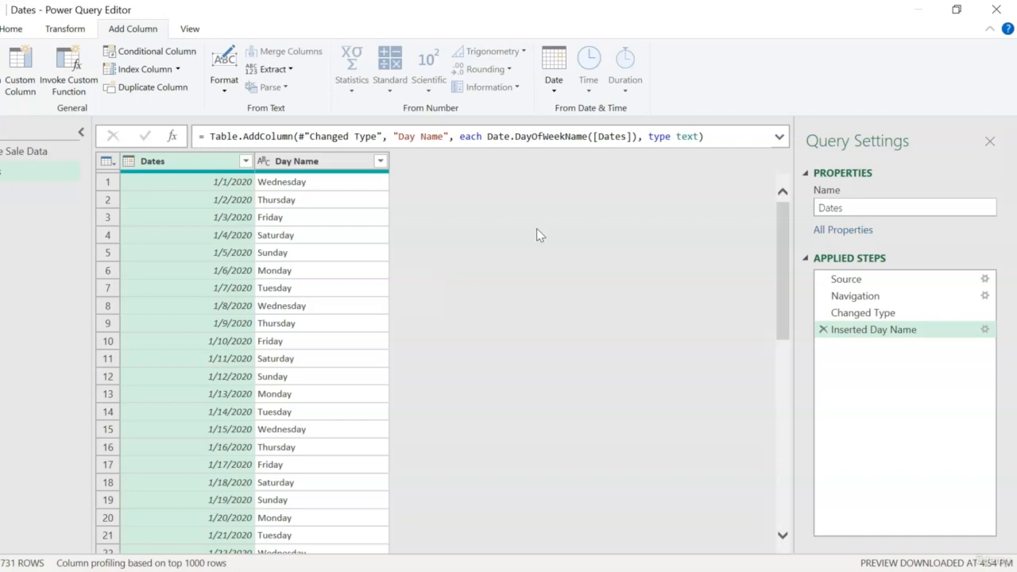
Add Week of Year and Name of Month columns derived from the Dates column
{"action": "left_click", "coordinate": [556, 90]}
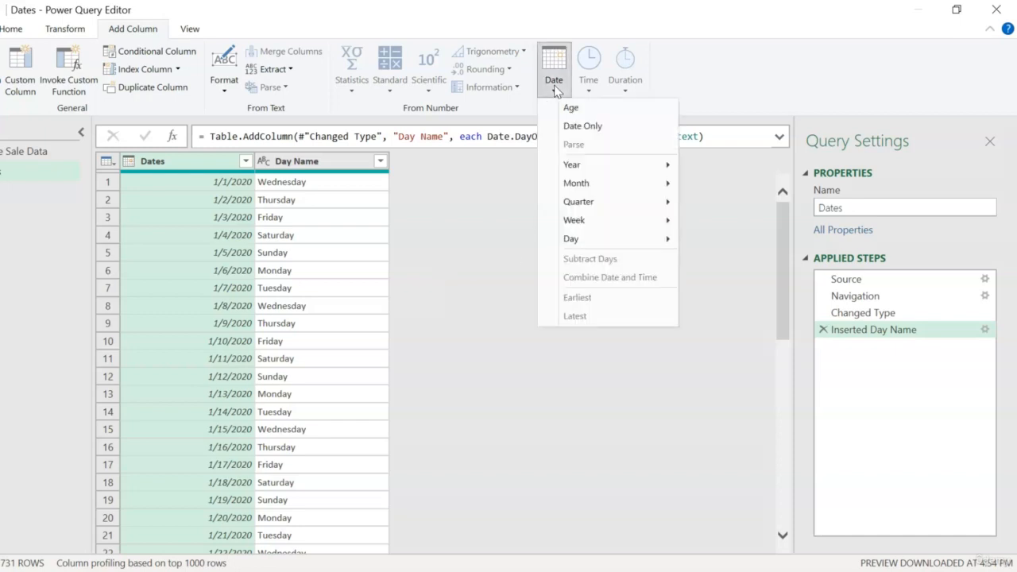
{"action": "mouse_move", "coordinate": [613, 224]}
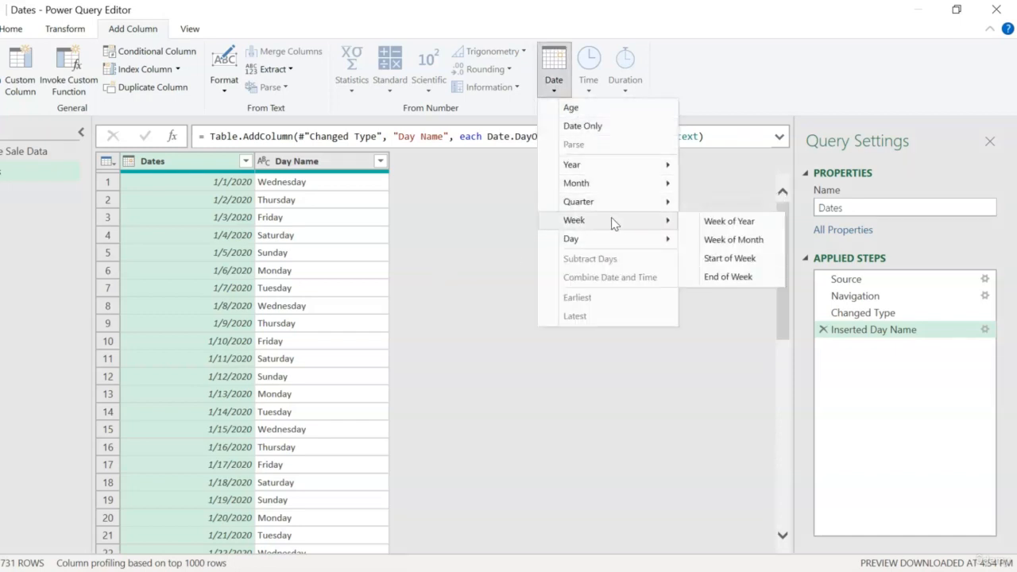
{"action": "left_click", "coordinate": [707, 222]}
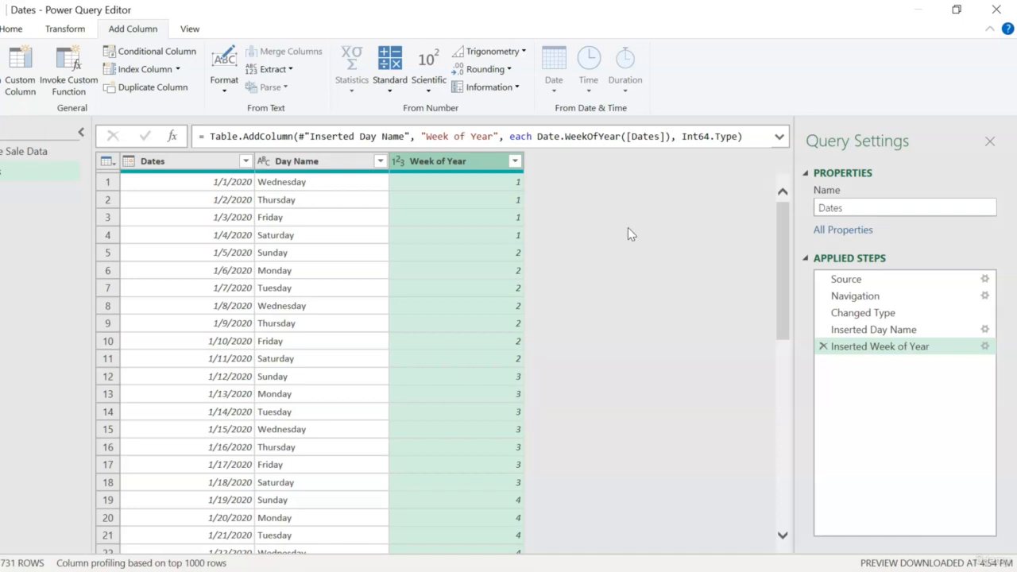
{"action": "left_click", "coordinate": [203, 221]}
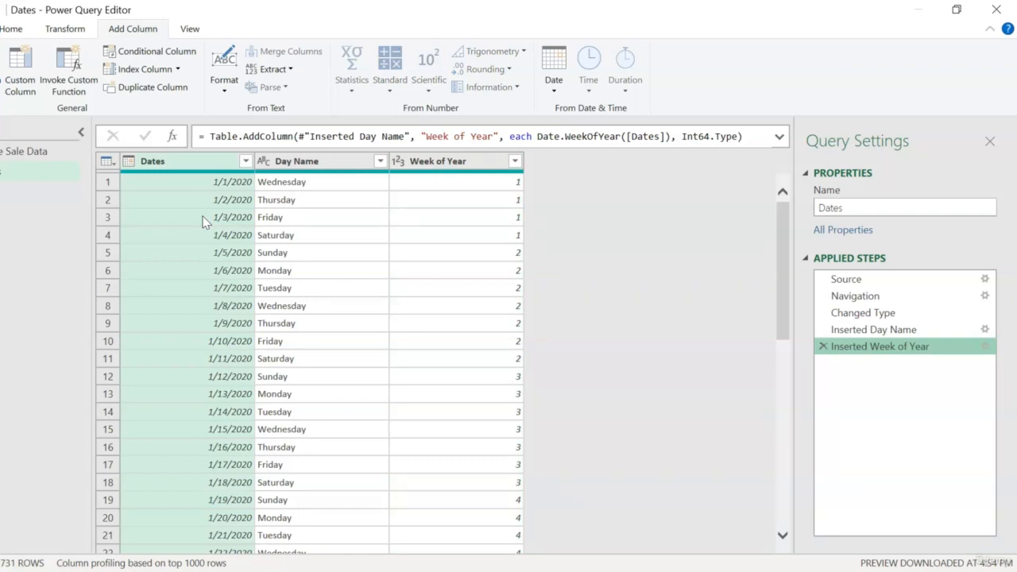
{"action": "left_click", "coordinate": [556, 89]}
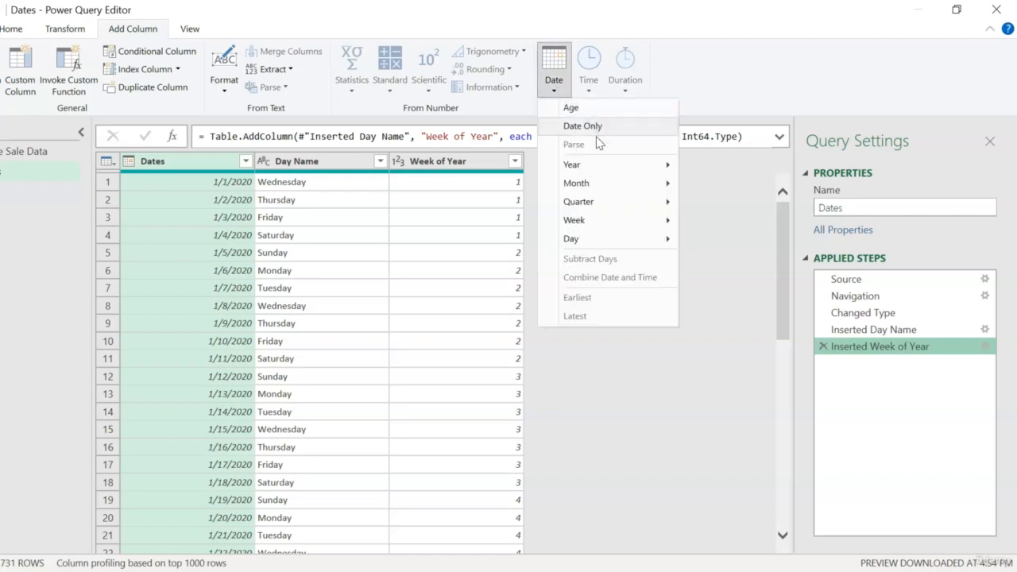
{"action": "mouse_move", "coordinate": [596, 186]}
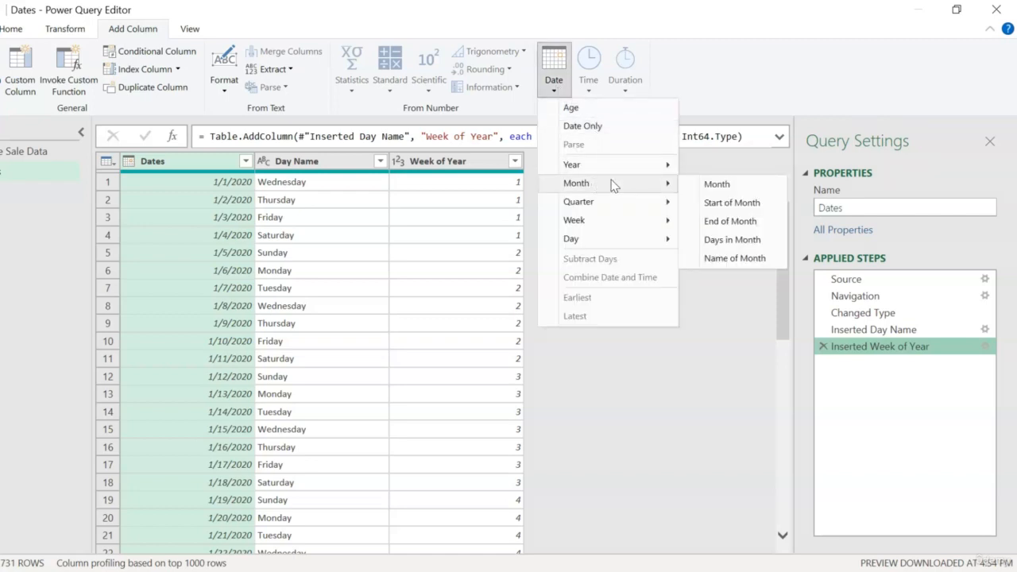
{"action": "left_click", "coordinate": [739, 260]}
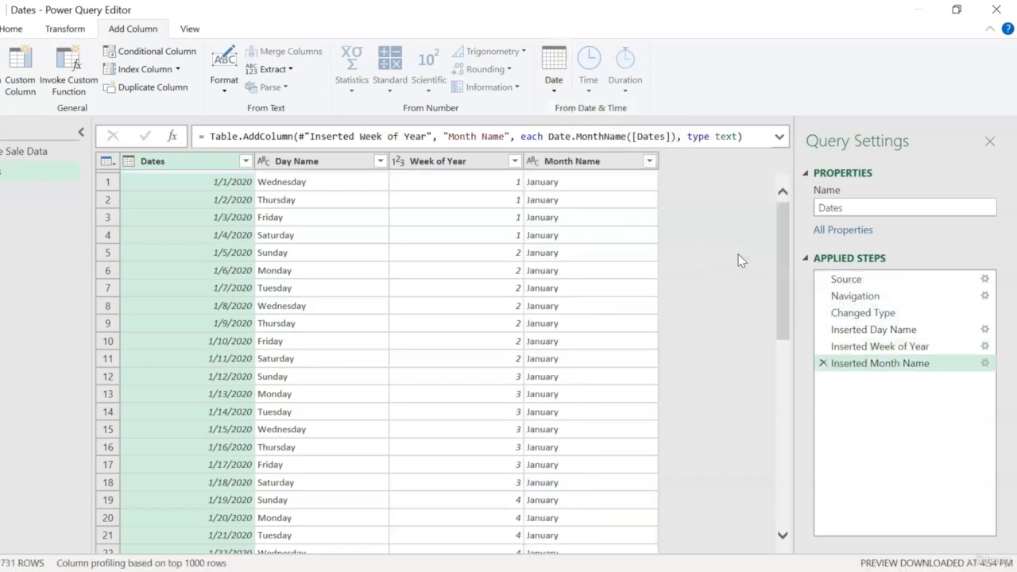
Add Quarter of Year and Year columns derived from the Dates column
{"action": "left_click", "coordinate": [553, 82]}
{"action": "mouse_move", "coordinate": [622, 195]}
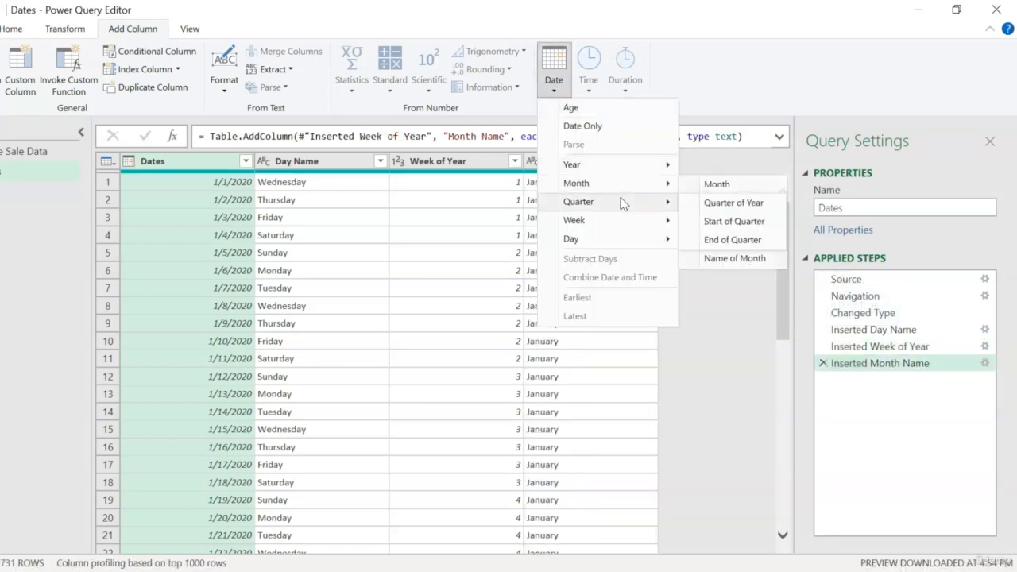
{"action": "left_click", "coordinate": [719, 205]}
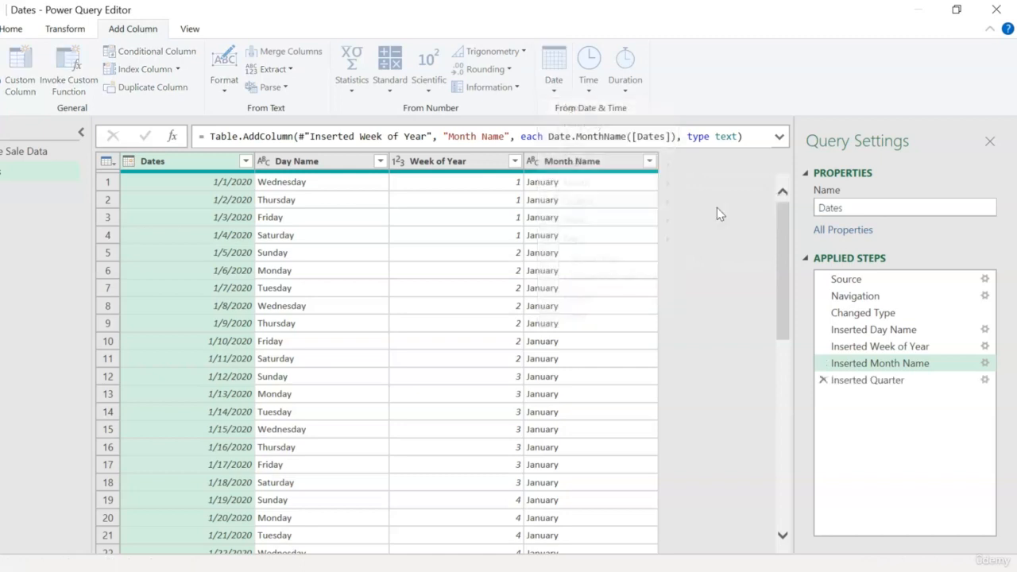
{"action": "left_click", "coordinate": [157, 161]}
{"action": "left_click", "coordinate": [554, 75]}
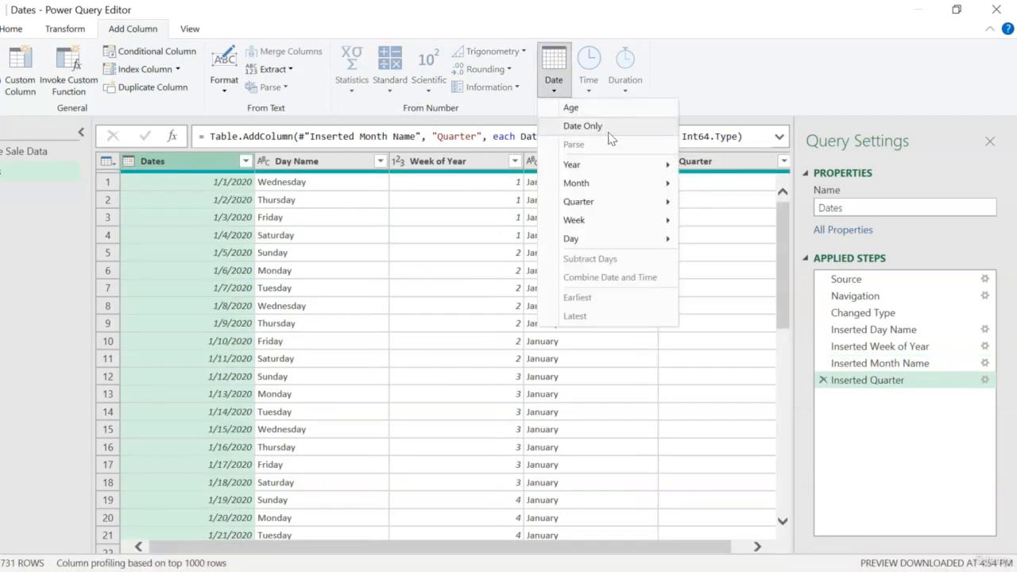
{"action": "mouse_move", "coordinate": [664, 165]}
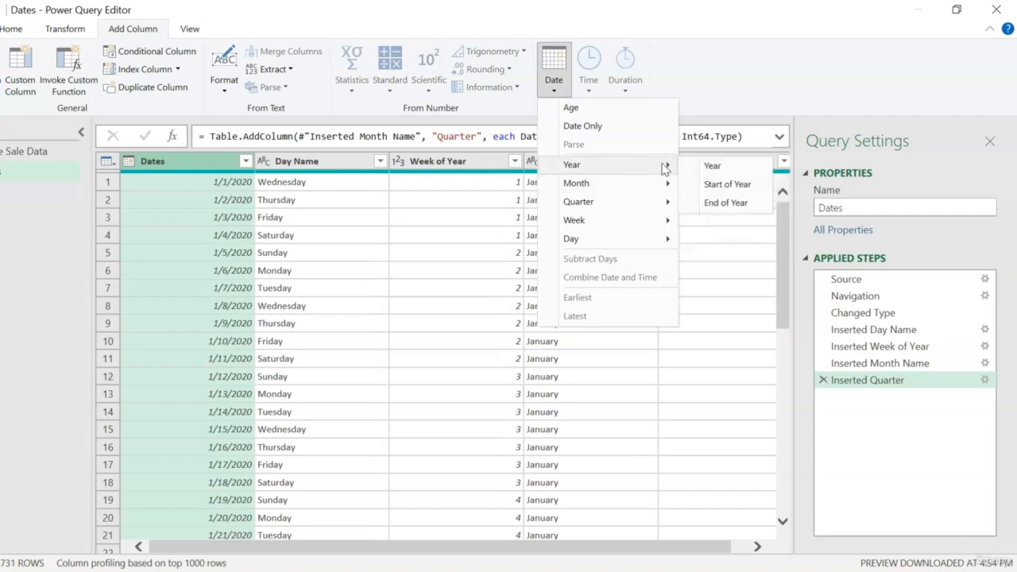
{"action": "left_click", "coordinate": [708, 167]}
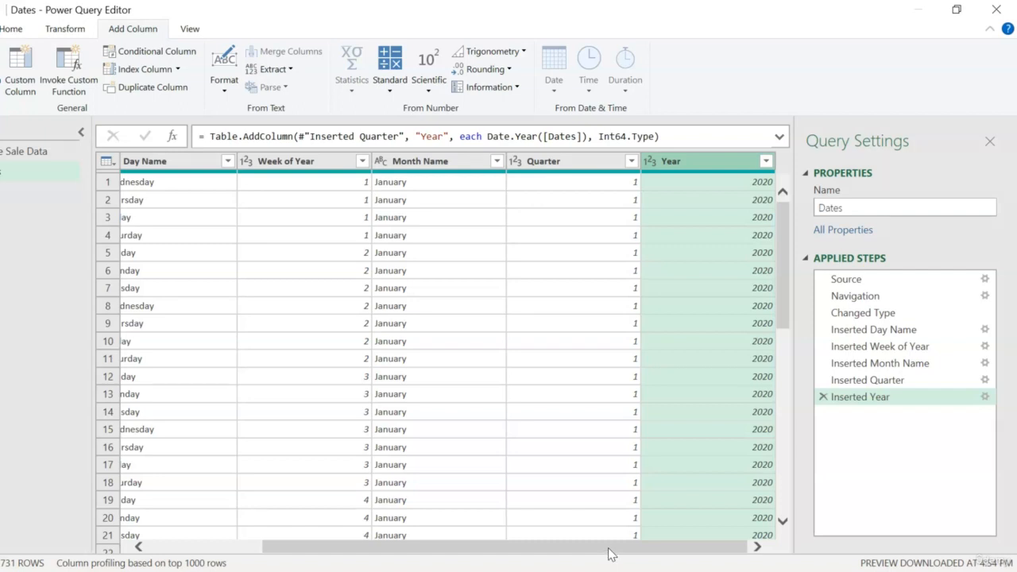
Add a Start of Month column derived from the Dates column
{"action": "left_click_drag", "start_coordinate": [608, 554], "coordinate": [442, 547]}
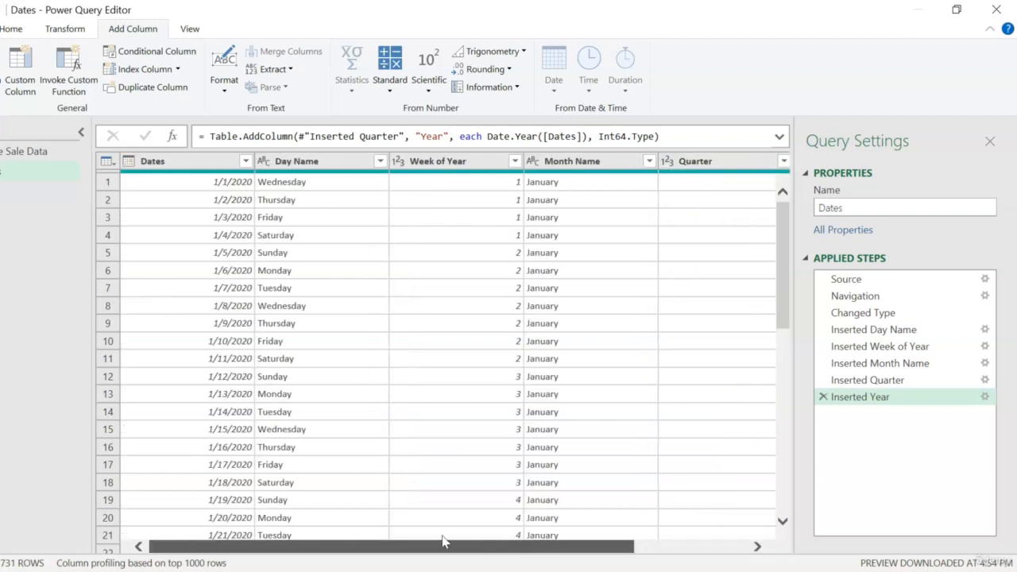
{"action": "left_click", "coordinate": [178, 164]}
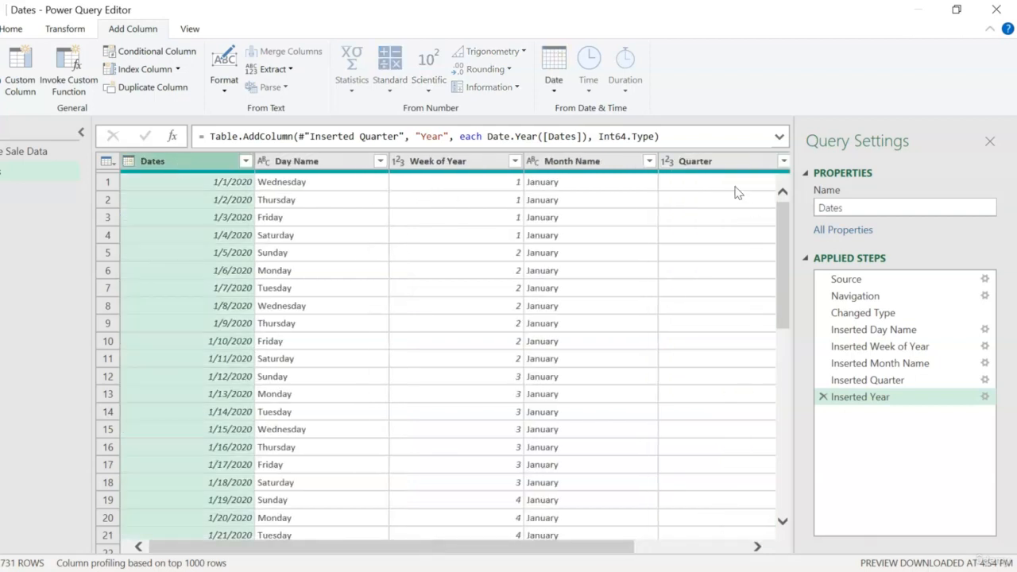
{"action": "left_click", "coordinate": [555, 92]}
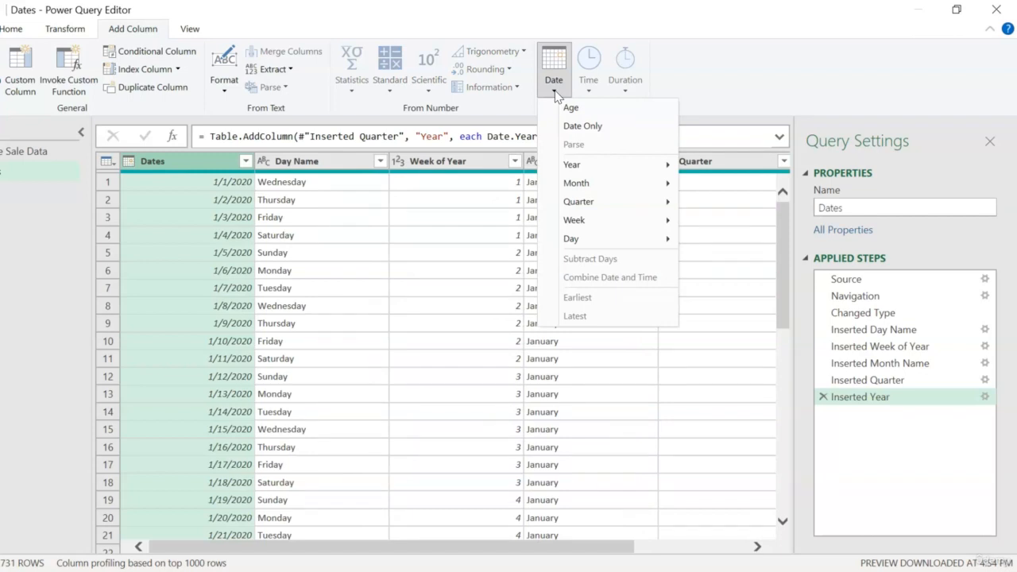
{"action": "mouse_move", "coordinate": [602, 186]}
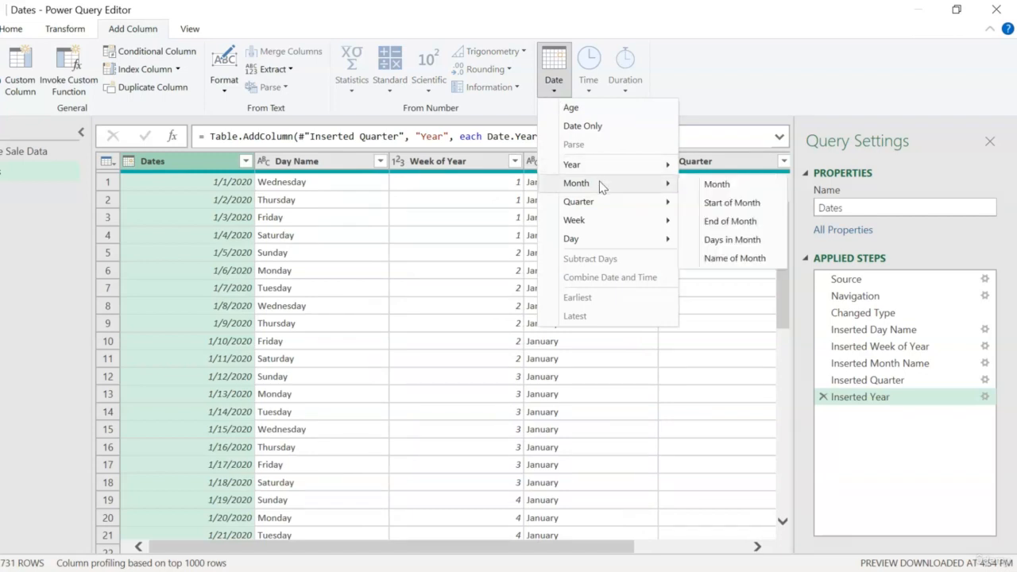
{"action": "left_click", "coordinate": [747, 202]}
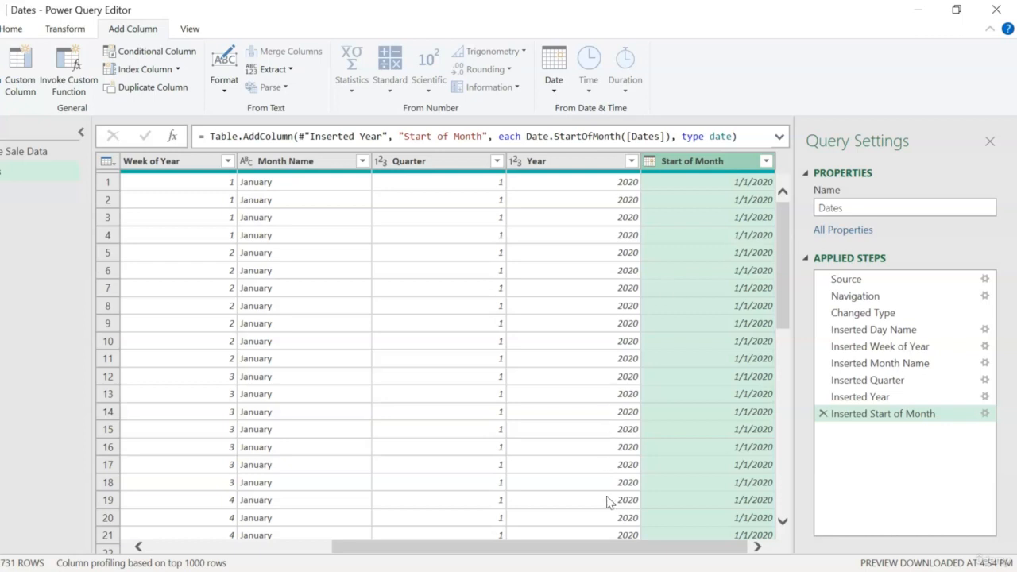
{"action": "mouse_move", "coordinate": [592, 551]}
{"action": "left_mouse_down"}
{"action": "mouse_move", "coordinate": [578, 547]}
{"action": "mouse_move", "coordinate": [602, 546]}
{"action": "left_mouse_up"}
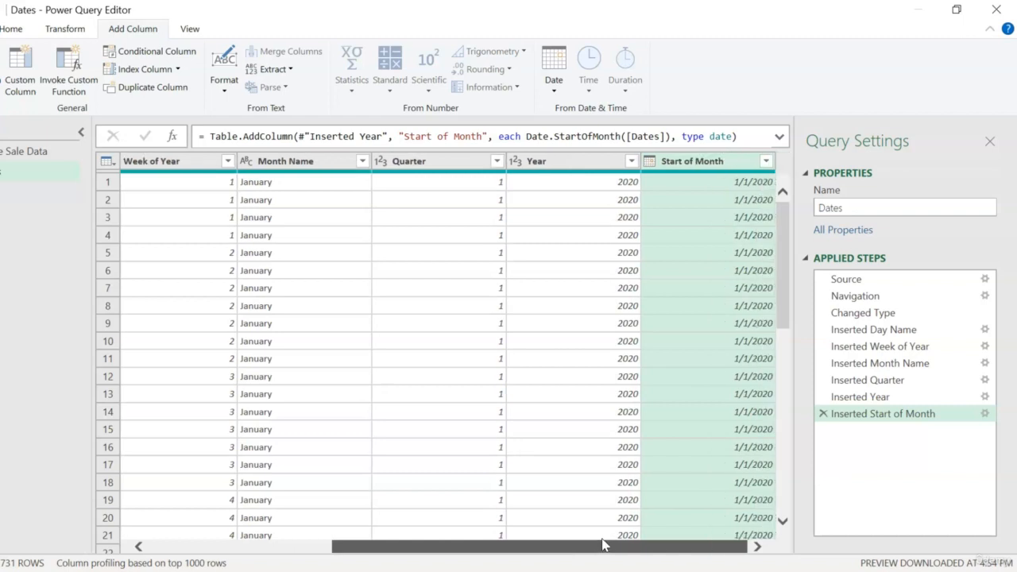